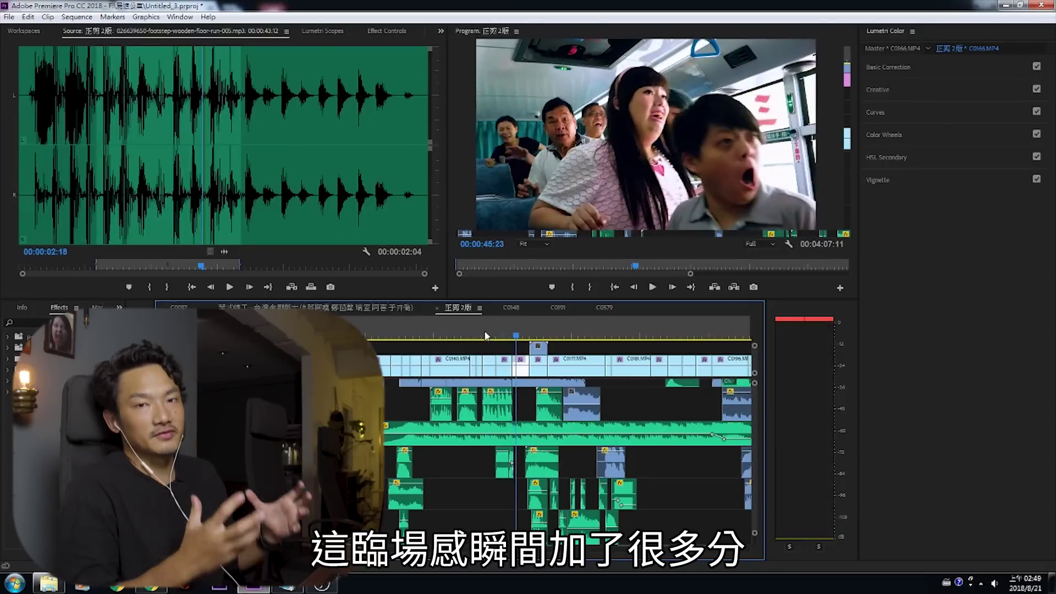
# Step: Play back the zombie attack on the bus around 00:00:46 to 00:00:47 to hear the layered sound effects
pyautogui.click(509, 336)
pyautogui.press('space')
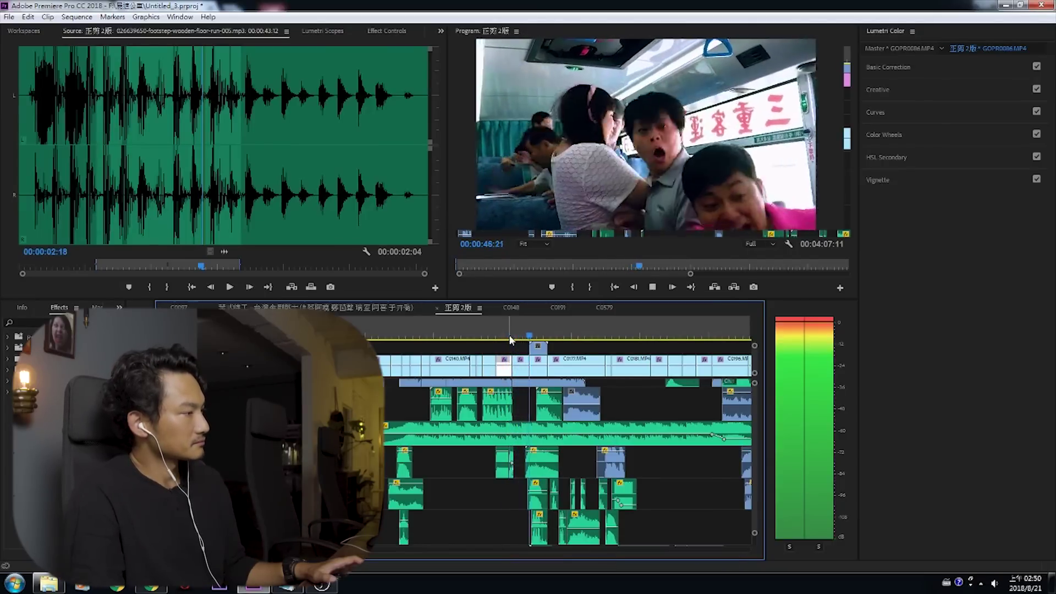
pyautogui.press('space')
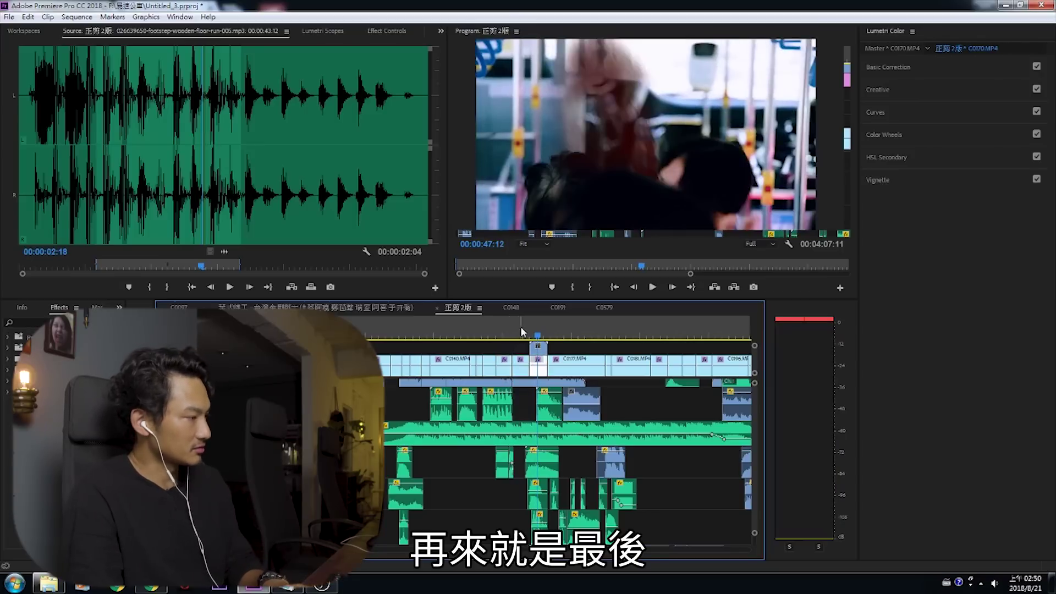
pyautogui.click(523, 332)
pyautogui.press('space')
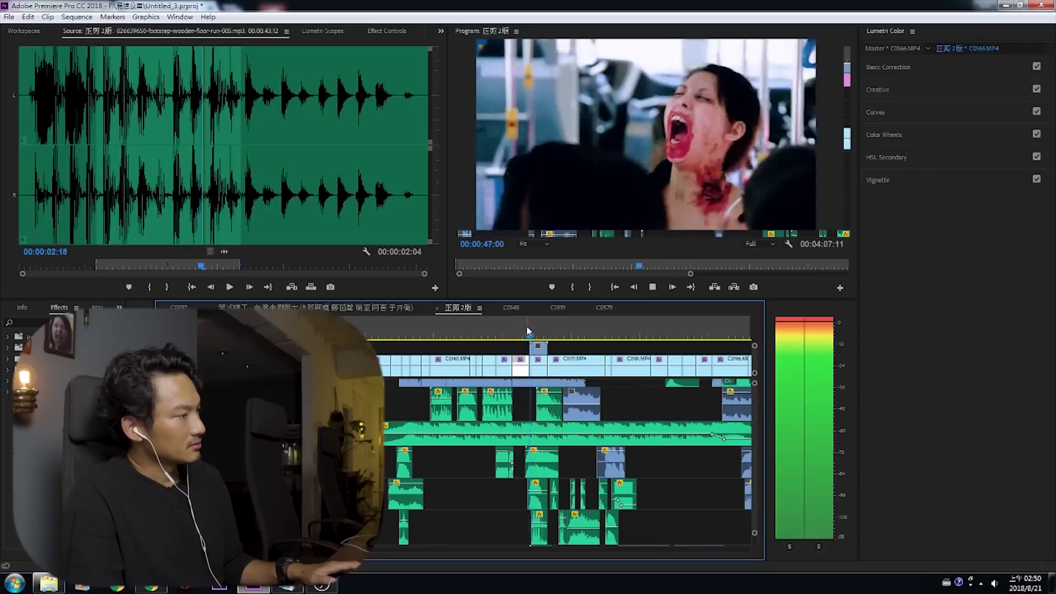
pyautogui.press('space')
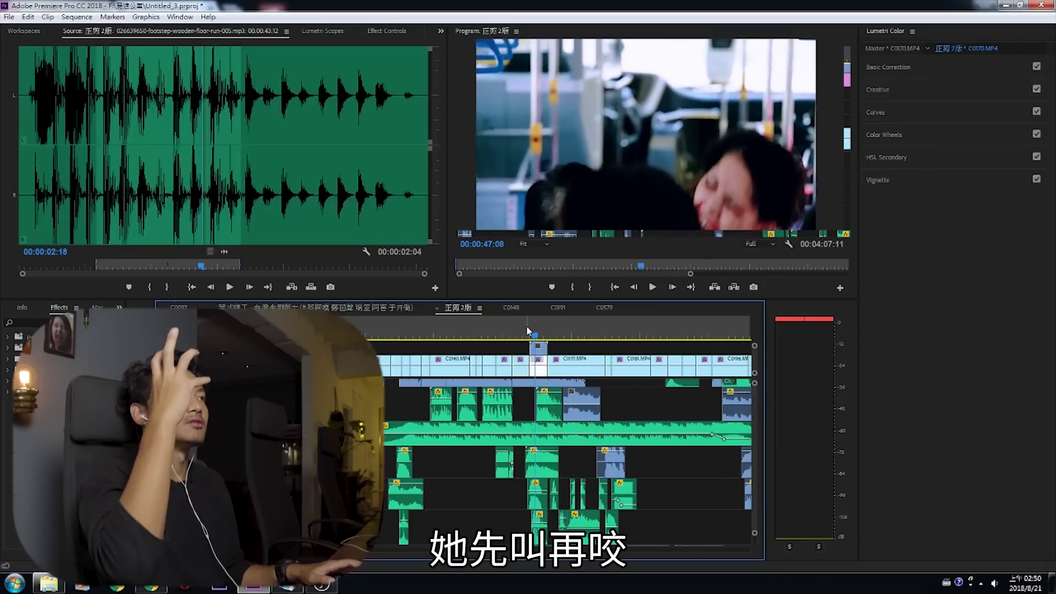
# Step: Zoom in on the zombie attack audio and audition the zombiez-women-13 and female-witch-zombie-attack scream clips
pyautogui.press('=')
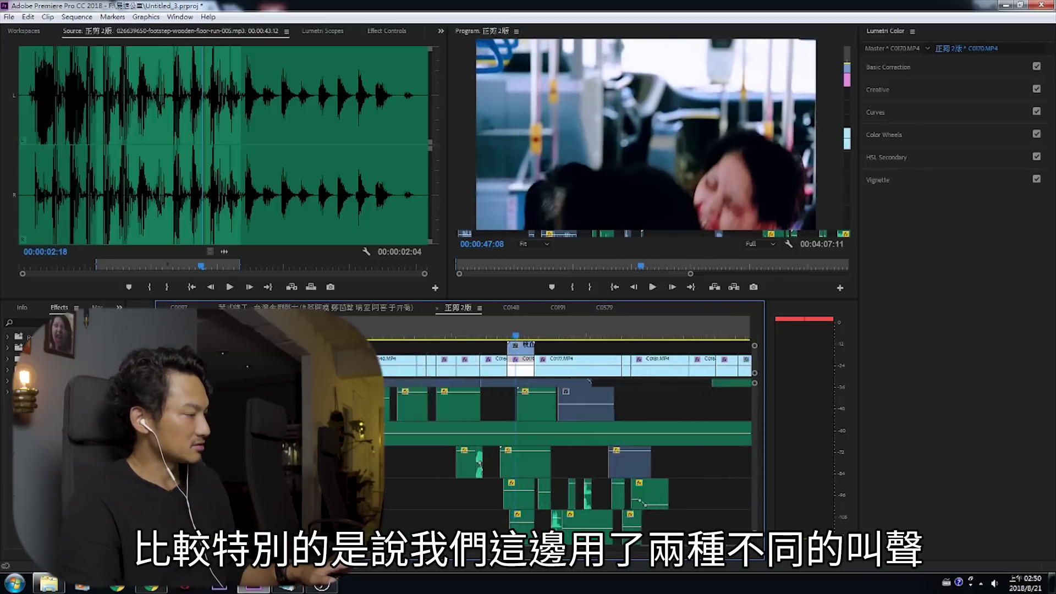
pyautogui.press('=')
pyautogui.doubleClick(542, 462)
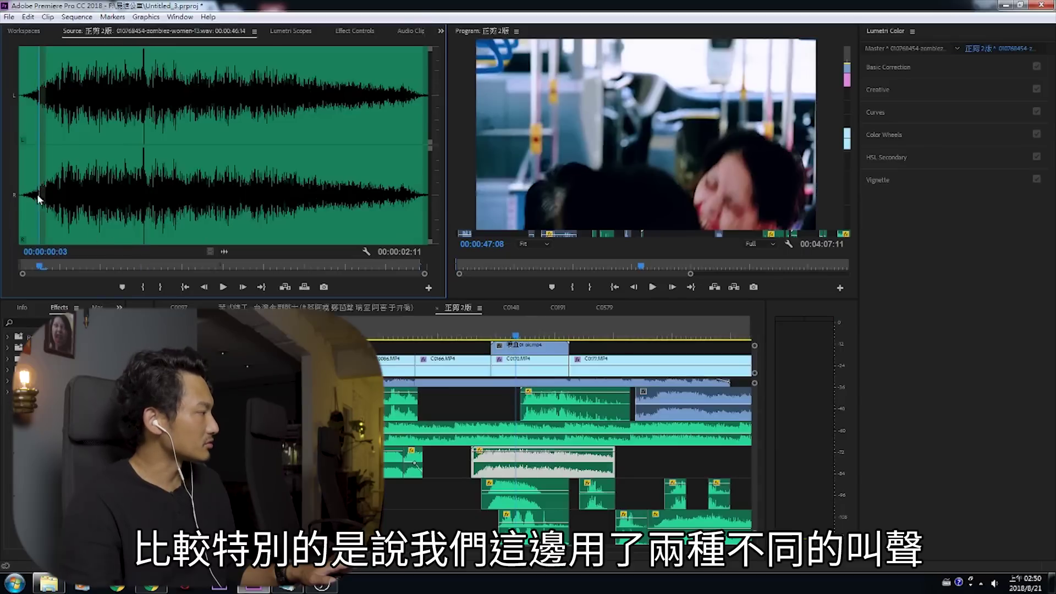
pyautogui.press('space')
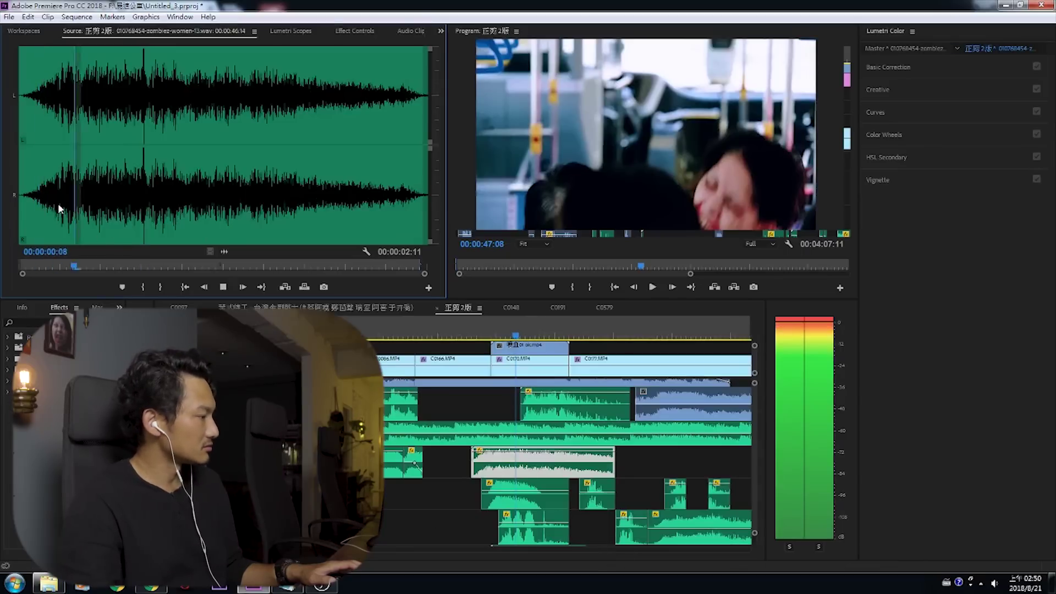
pyautogui.doubleClick(520, 488)
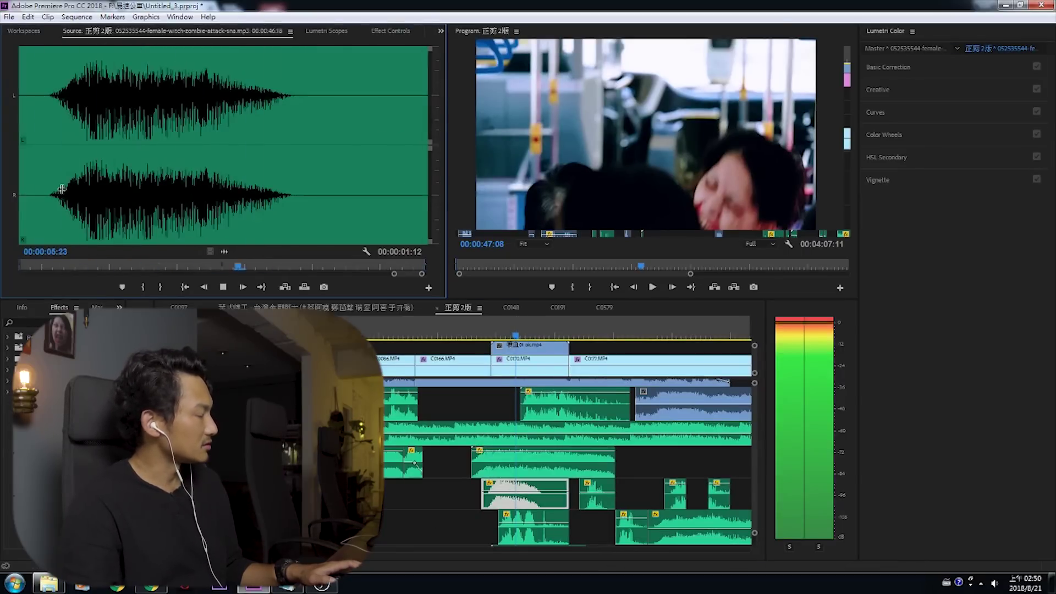
pyautogui.press('space')
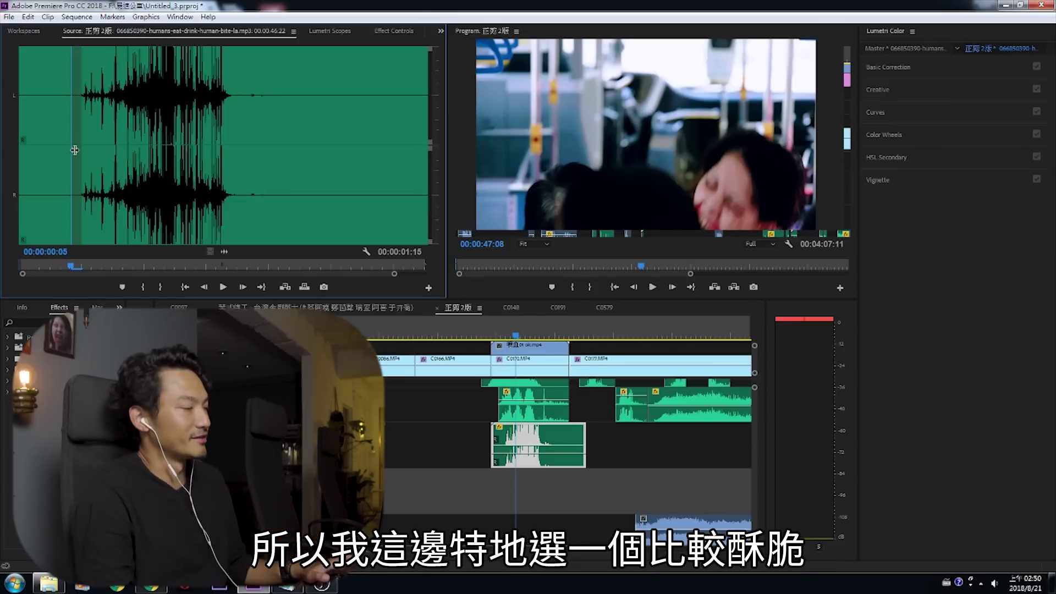
# Step: Play the bite shot from about 00:00:47 and audition the human-bite sound effect on its own
pyautogui.click(504, 337)
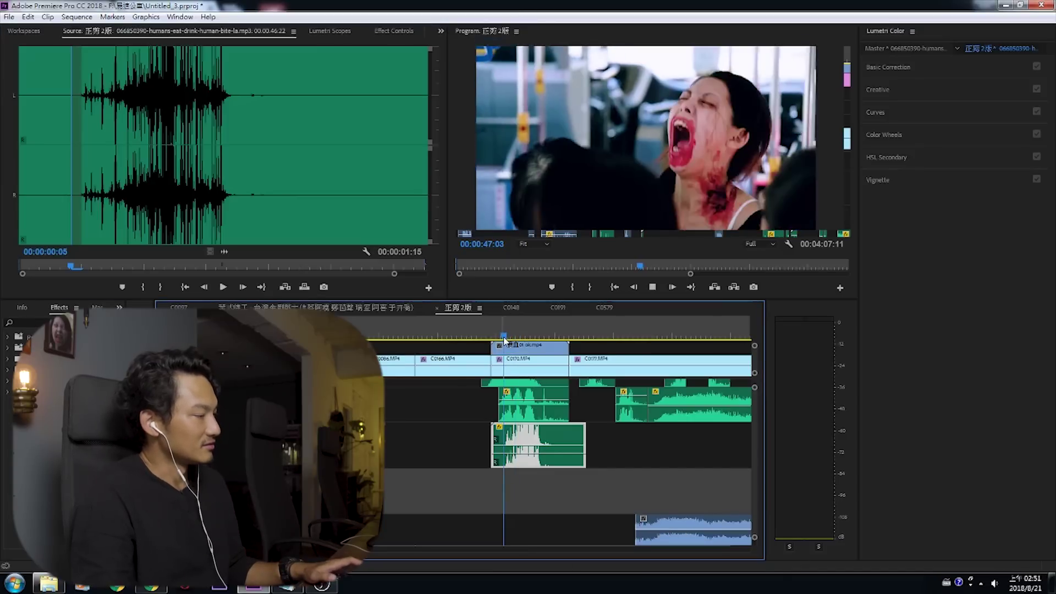
pyautogui.press('space')
pyautogui.press('space')
pyautogui.click(74, 159)
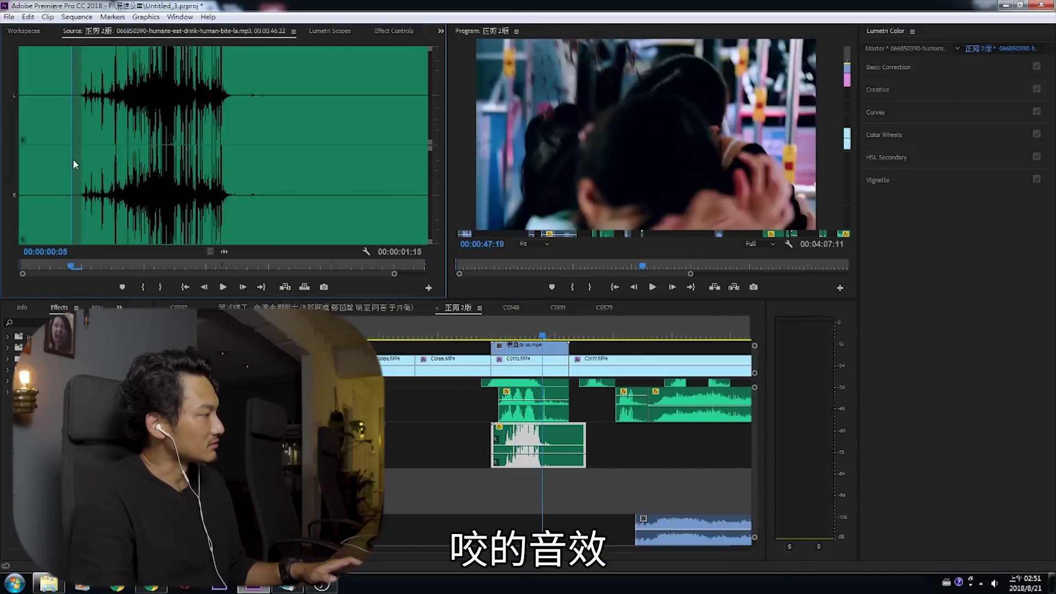
pyautogui.press('space')
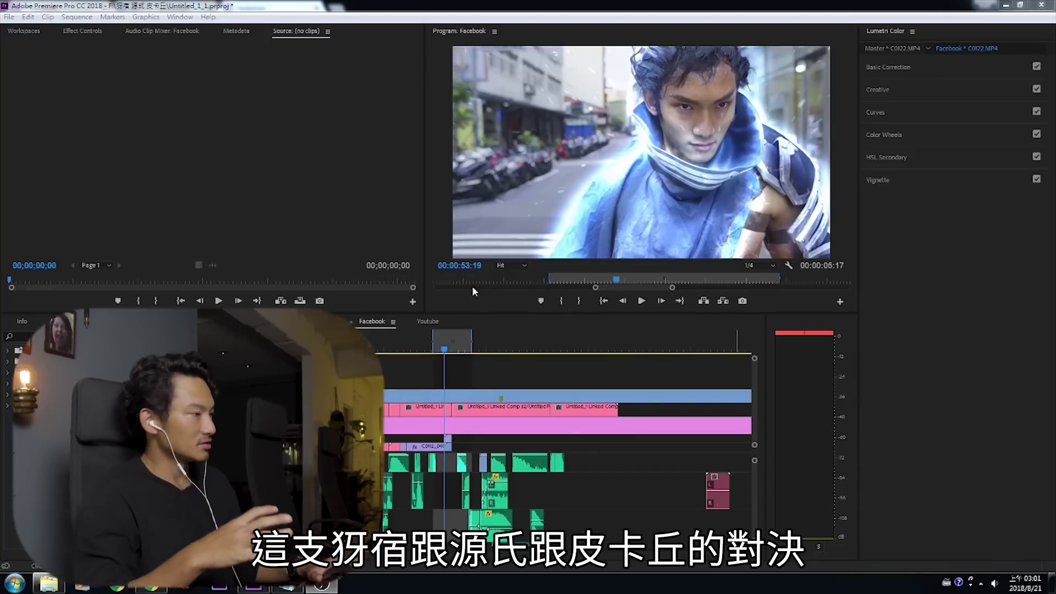
# Step: Play the Facebook sequence's battle from about 00:00:53 and set the Out point just after the dragon attack
pyautogui.click(444, 349)
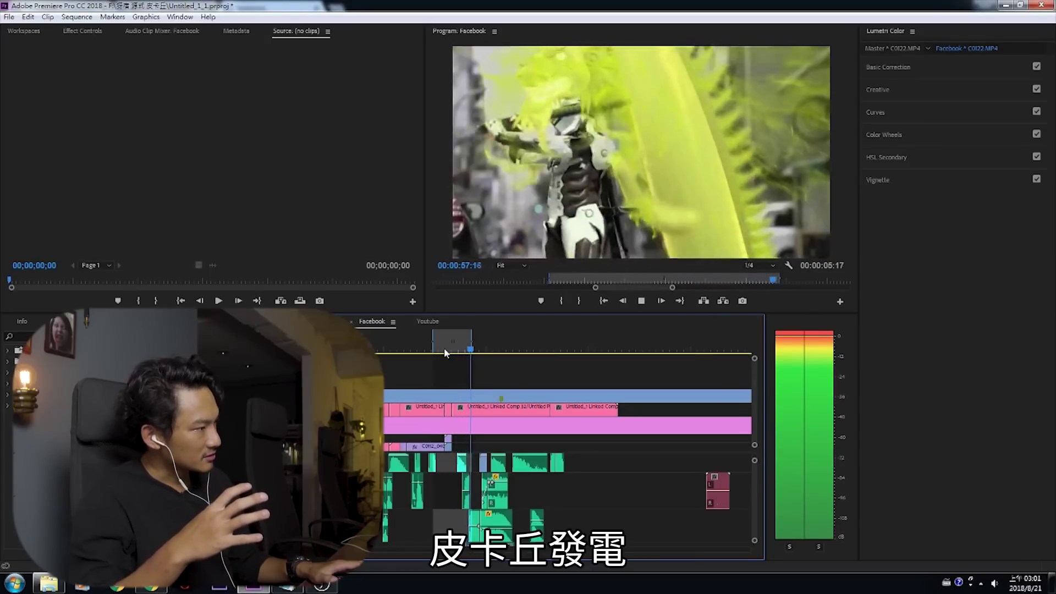
pyautogui.press('space')
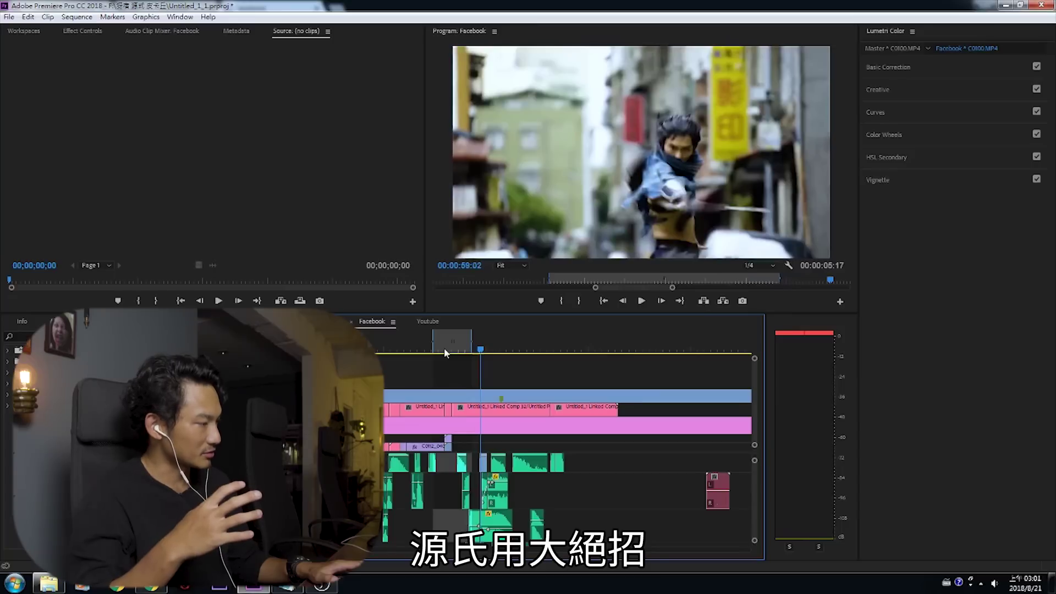
pyautogui.click(484, 348)
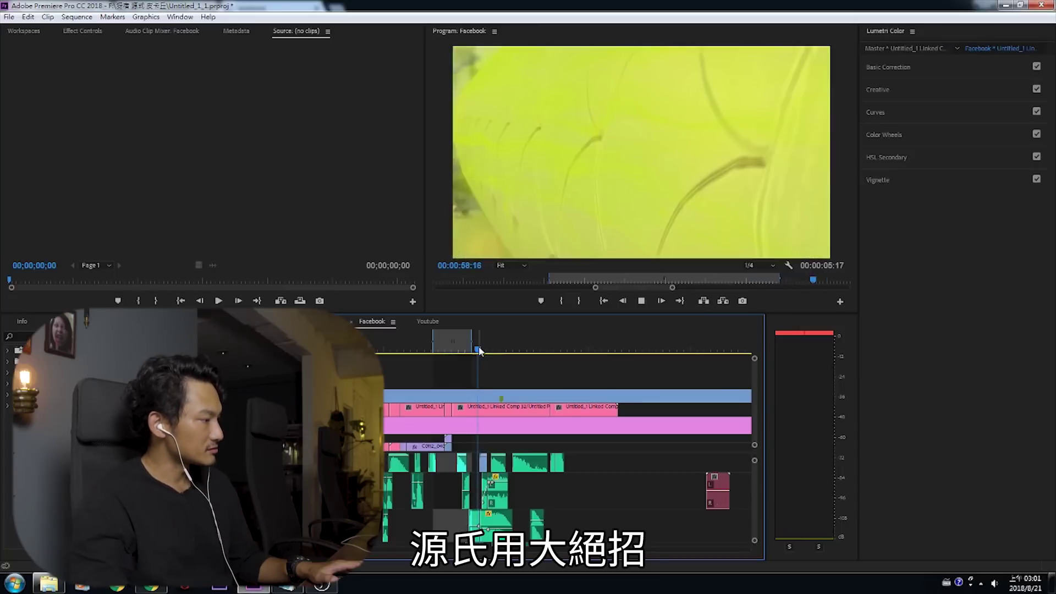
pyautogui.press('space')
pyautogui.press('space')
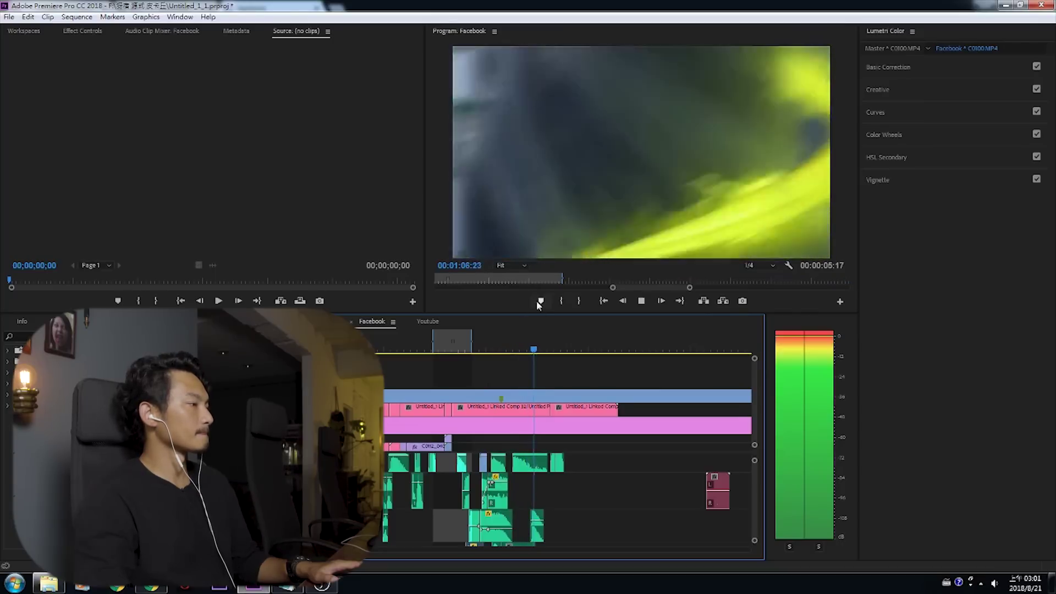
pyautogui.press('space')
pyautogui.press('o')
# Step: Play the lightning passage from about 00:00:53, replaying the yellow creature's big lightning shot at 00:00:55:22
pyautogui.click(450, 351)
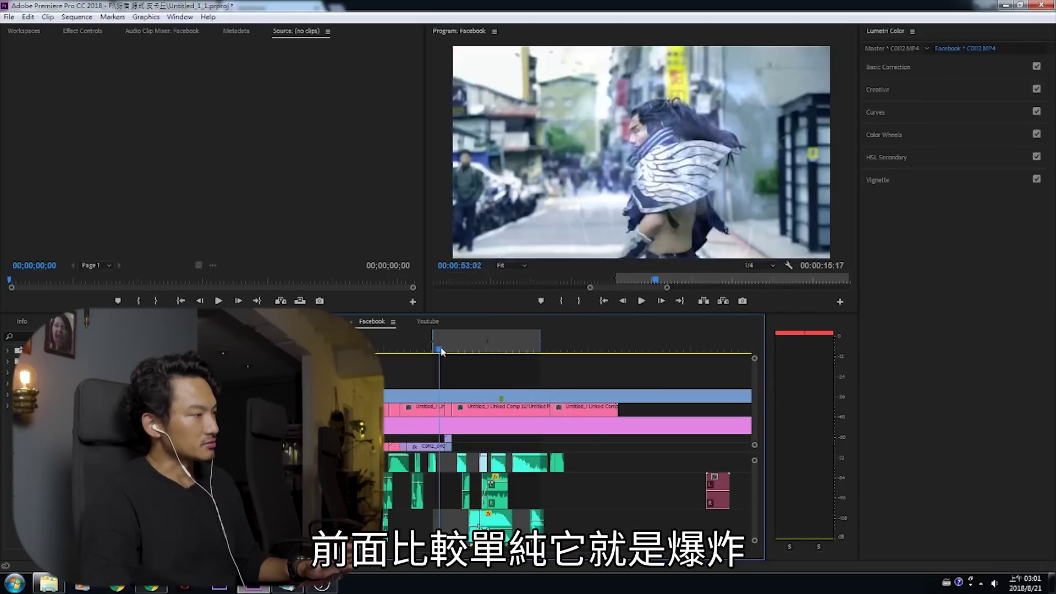
pyautogui.press('space')
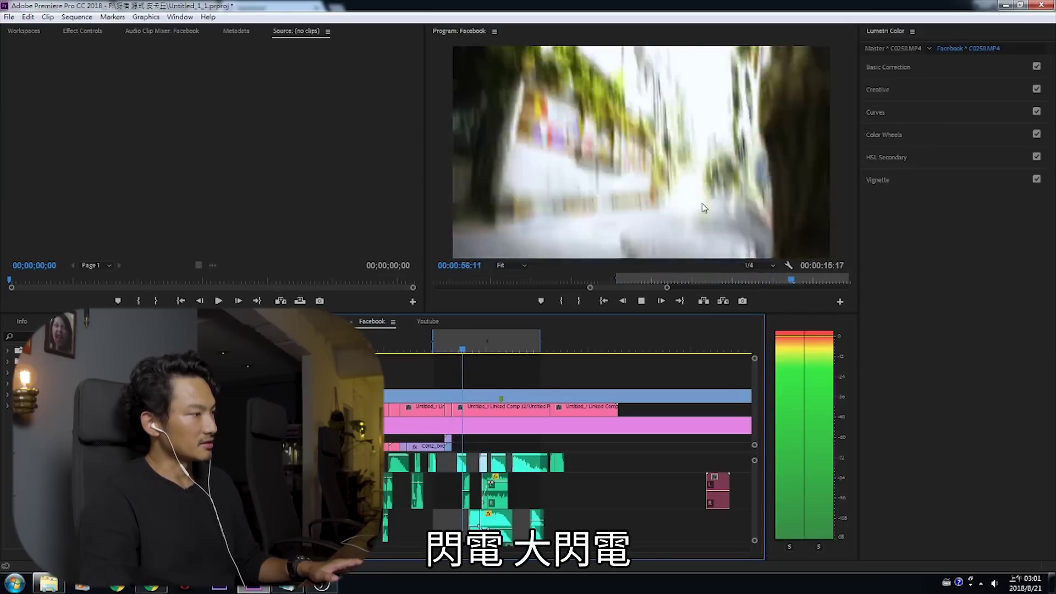
pyautogui.press('space')
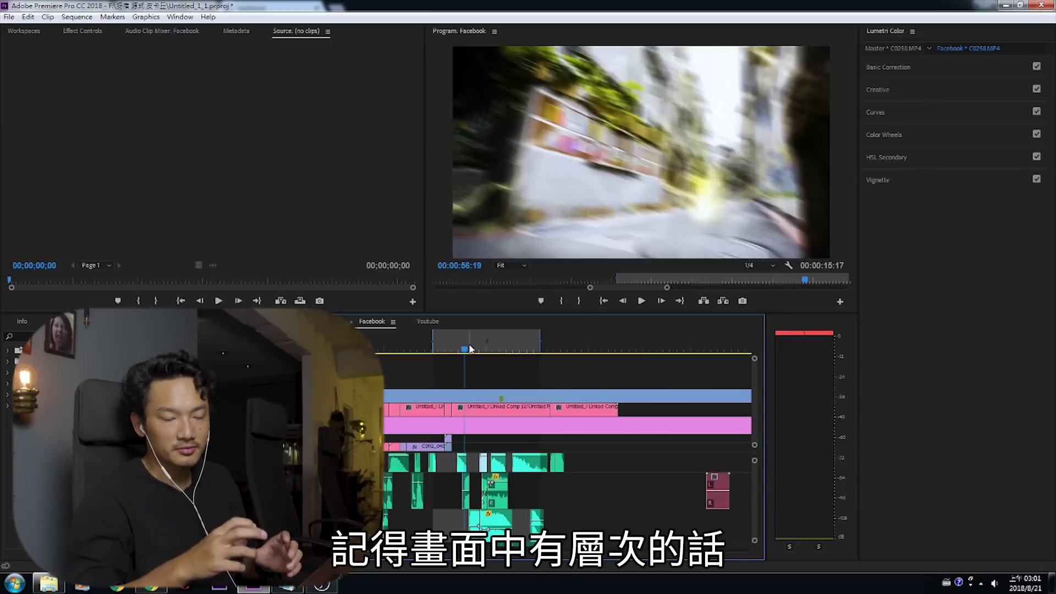
pyautogui.click(459, 350)
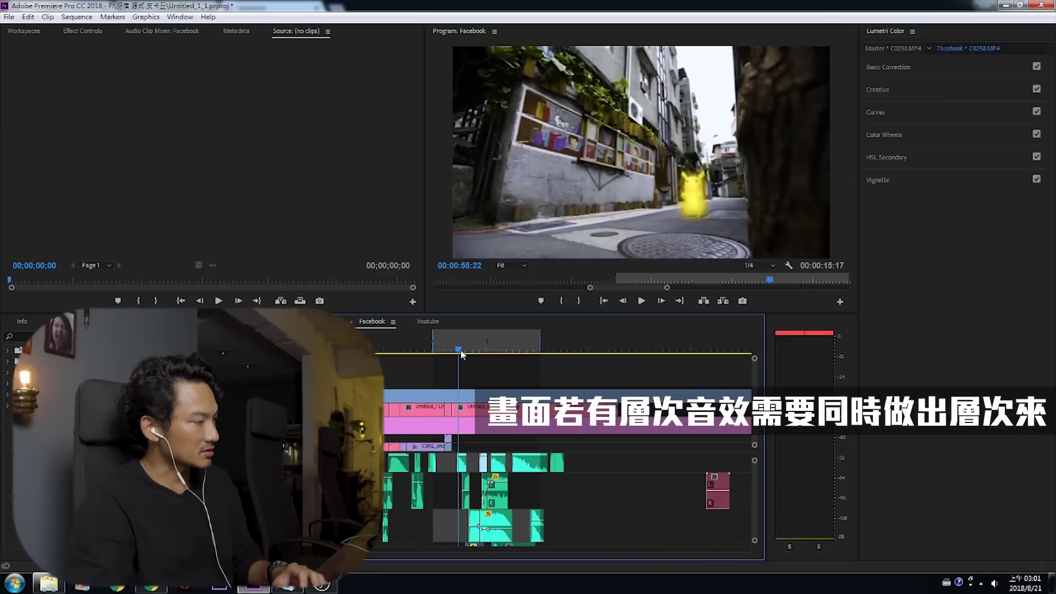
pyautogui.press('space')
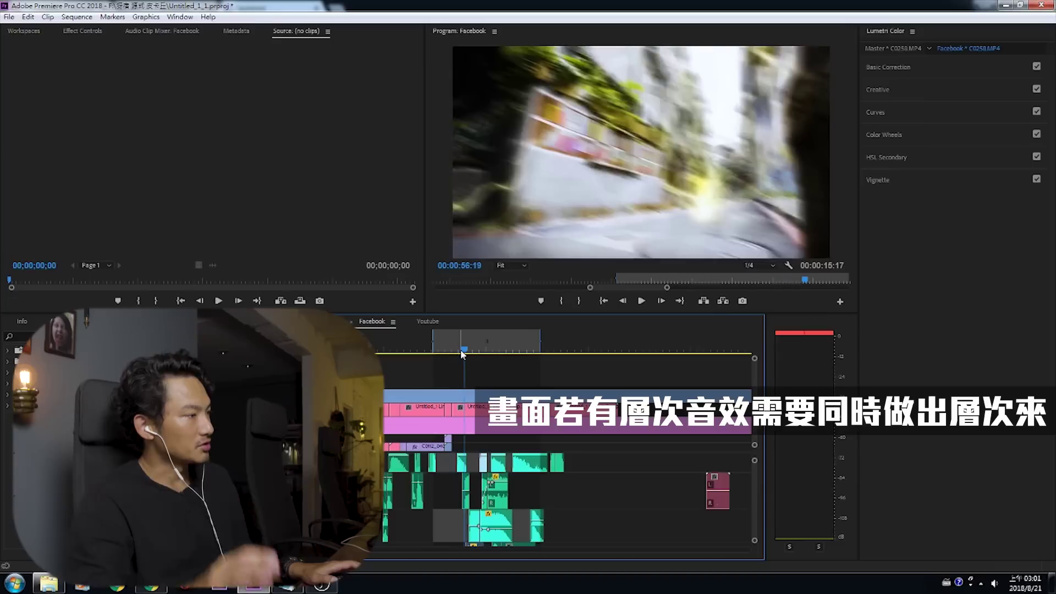
# Step: Compare the glowing close-up's build-up sound at about 00:00:54 with the big lightning and explosion sounds that follow
pyautogui.click(452, 350)
pyautogui.press('space')
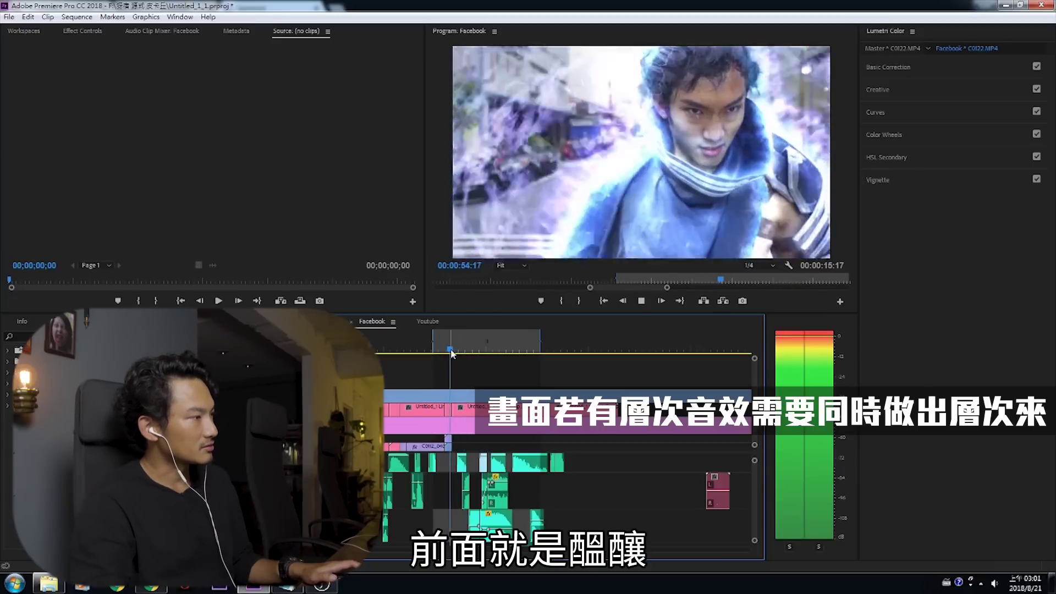
pyautogui.press('space')
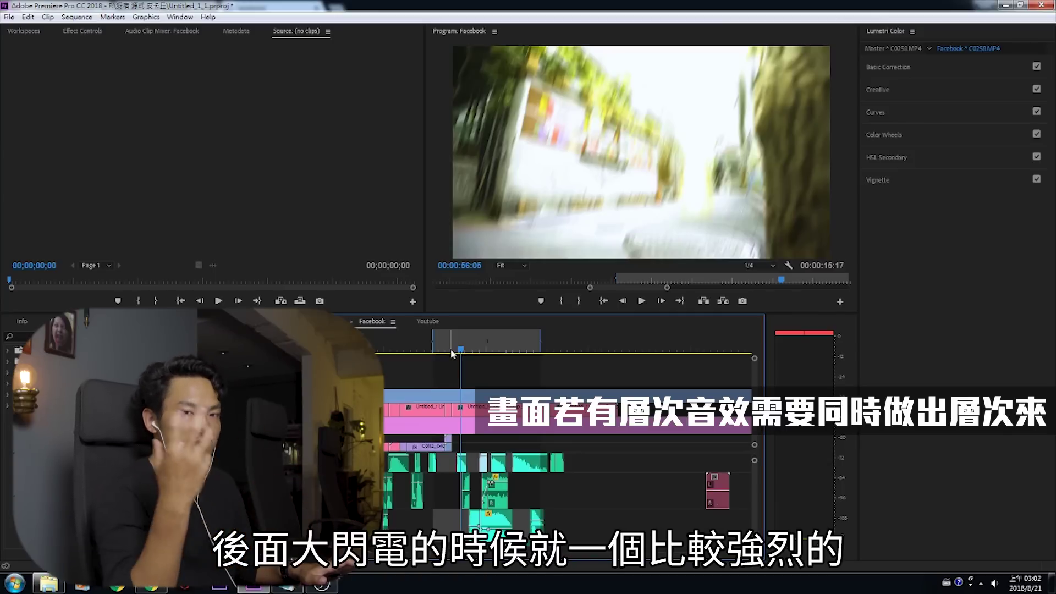
pyautogui.click(463, 351)
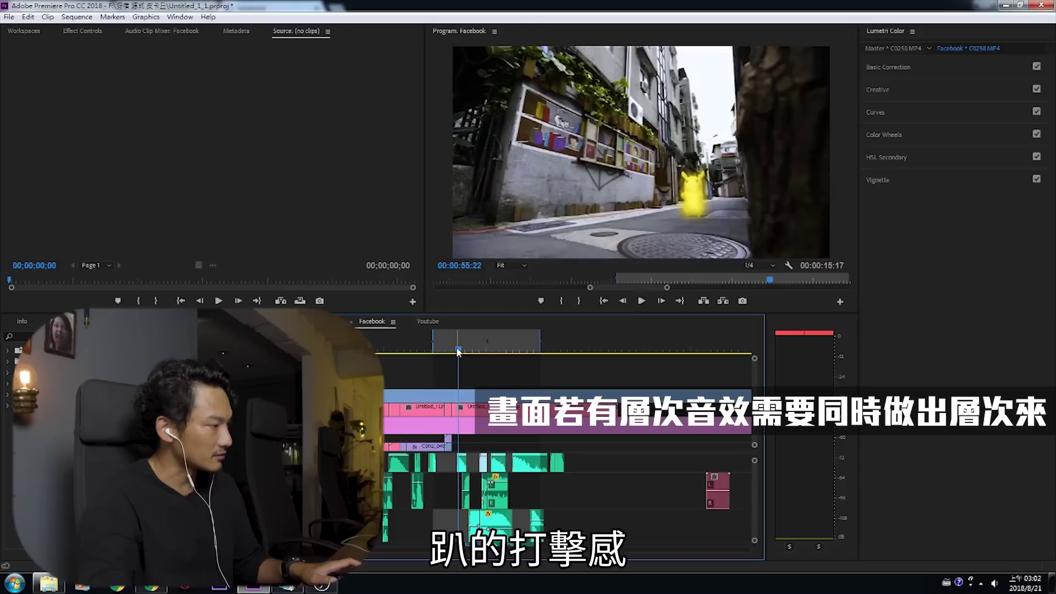
pyautogui.press('space')
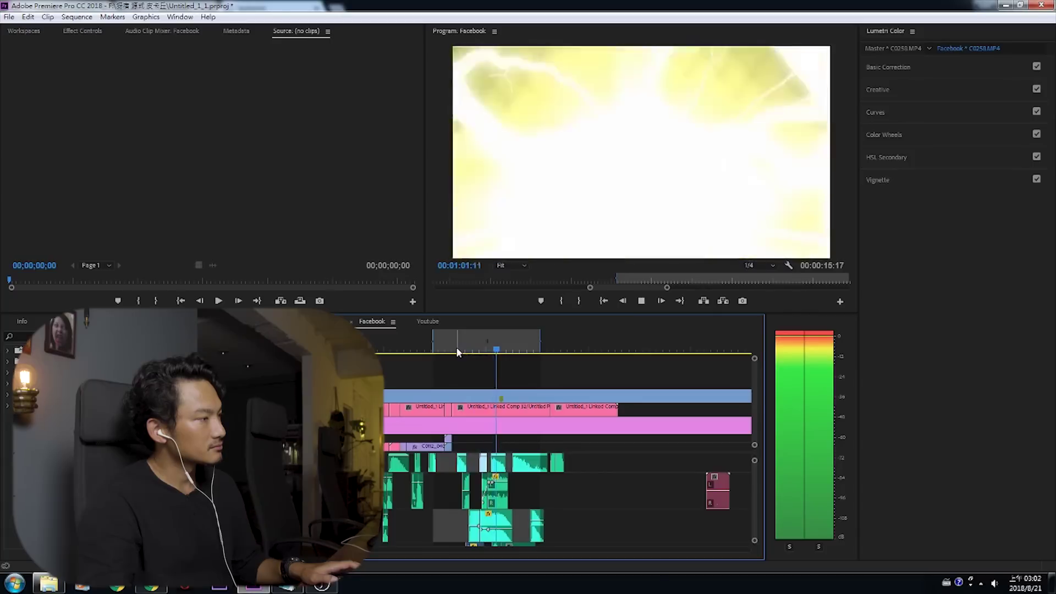
pyautogui.press('space')
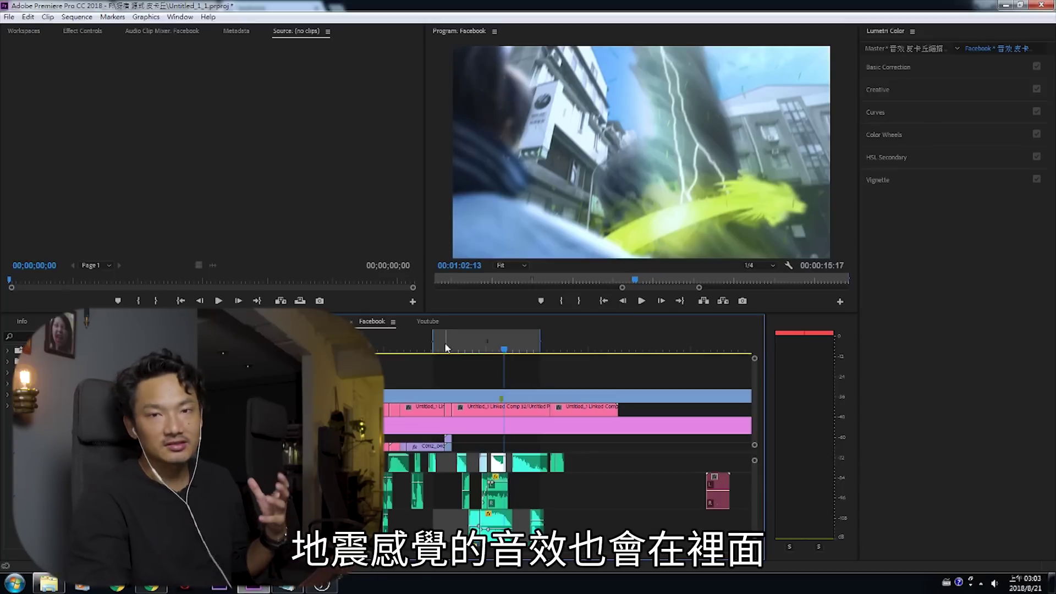
# Step: Play the dragon and lightning clash up to 00:01:02:11 to find which sound effects are layered there
pyautogui.click(448, 343)
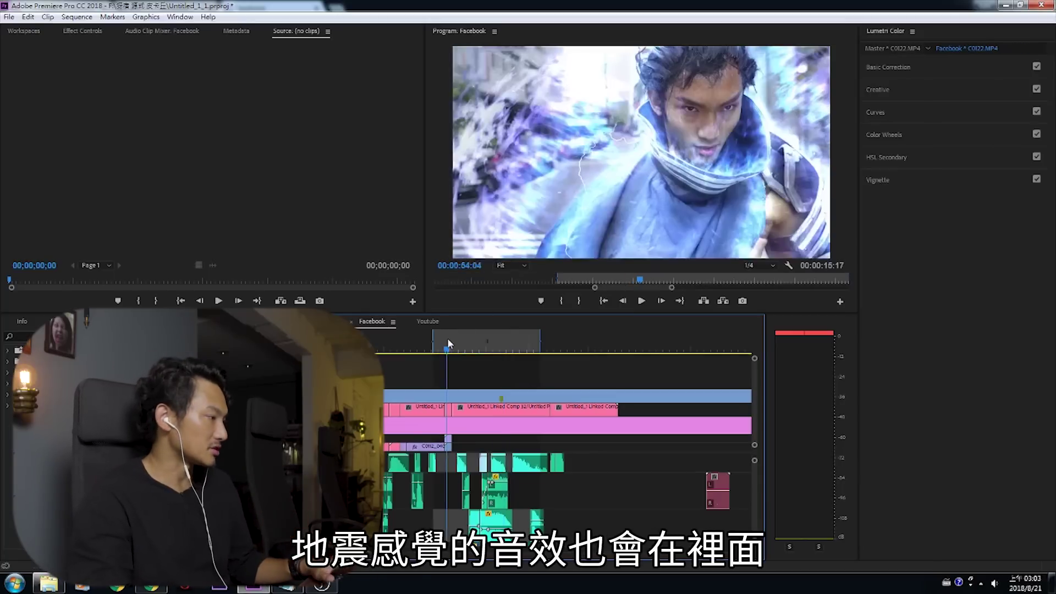
pyautogui.click(488, 350)
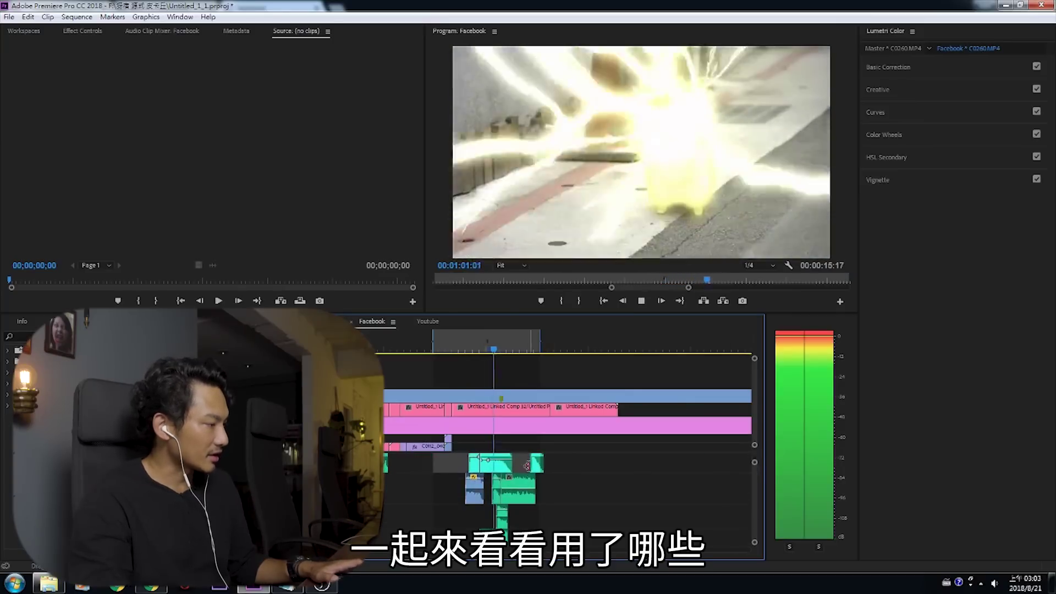
pyautogui.press('space')
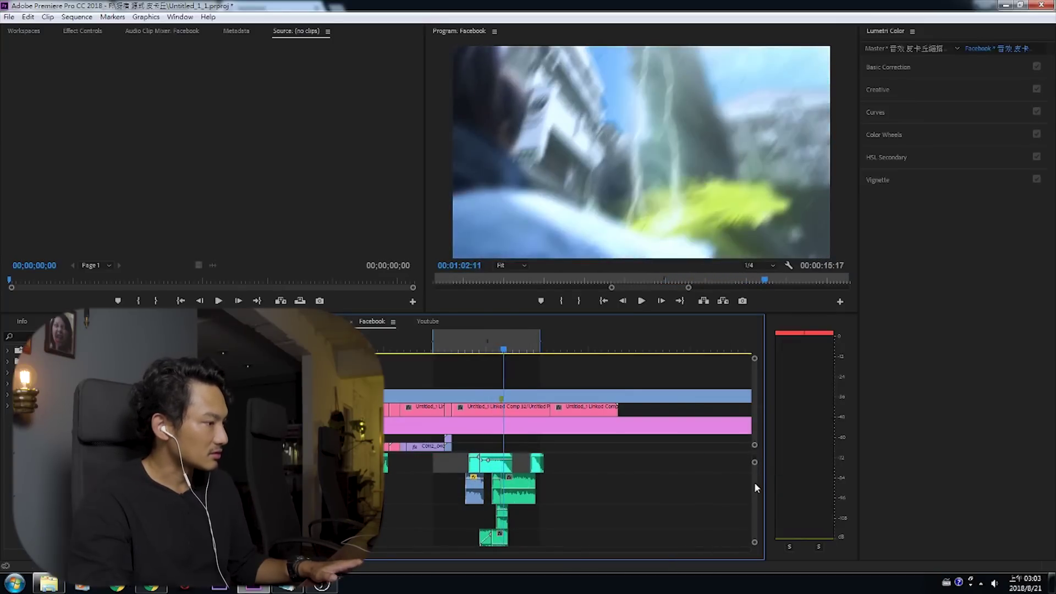
# Step: Audition the climax's source sounds: the Dragons roar, the sound-design-lightning-thunder clip and the wind-tornado-01-loop clip
pyautogui.doubleClick(511, 461)
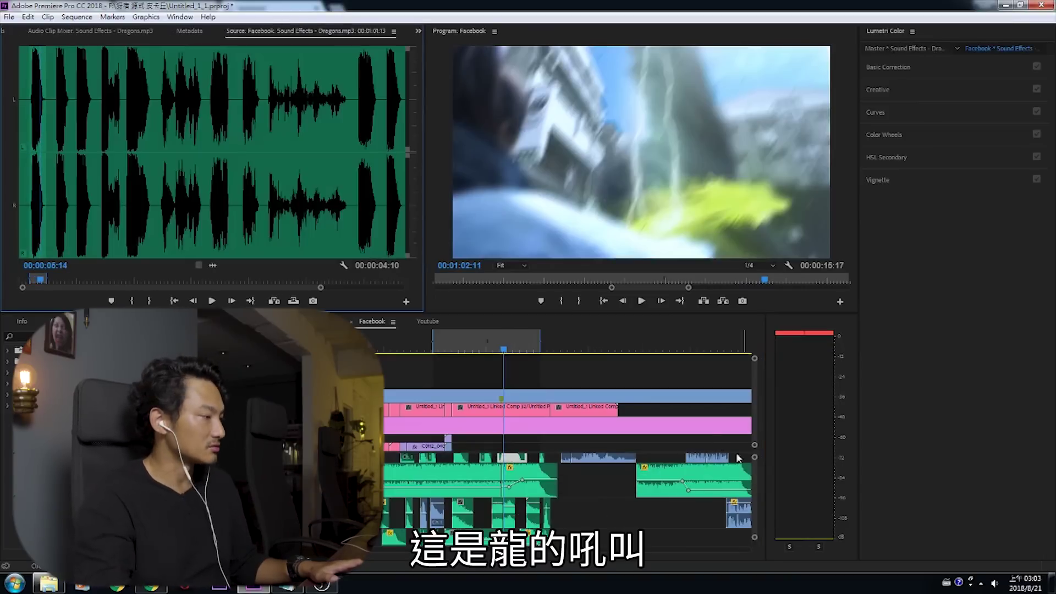
pyautogui.doubleClick(509, 507)
pyautogui.press('space')
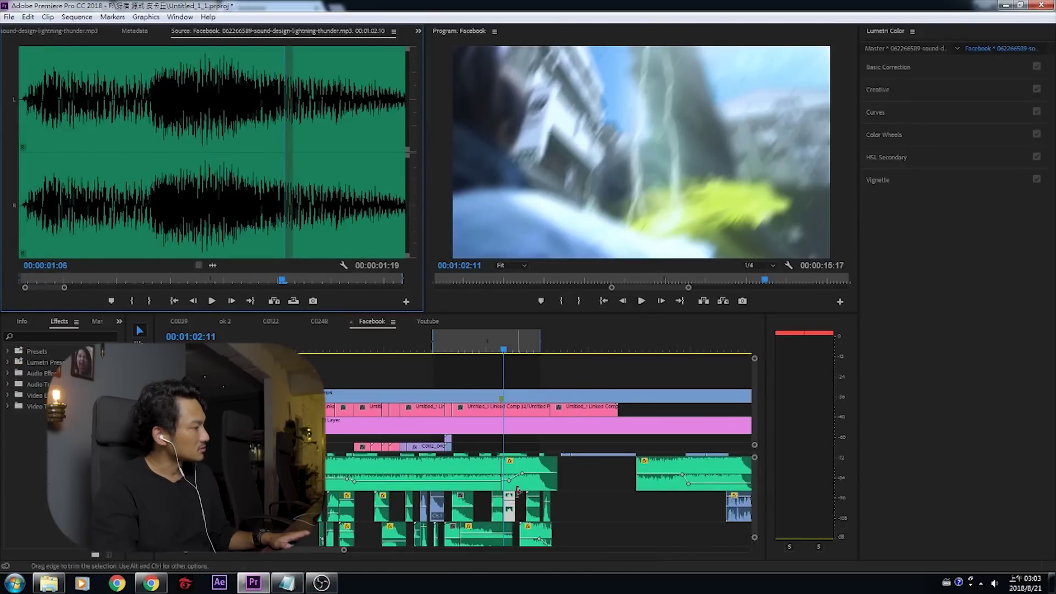
pyautogui.scroll(-2, 738, 489)
pyautogui.doubleClick(536, 484)
pyautogui.press('space')
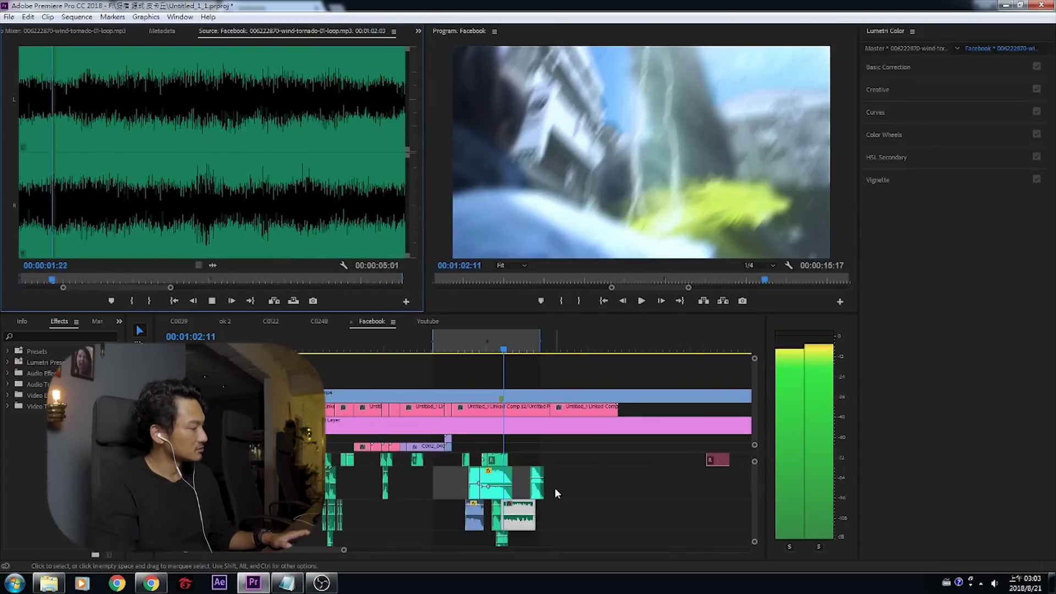
pyautogui.press('space')
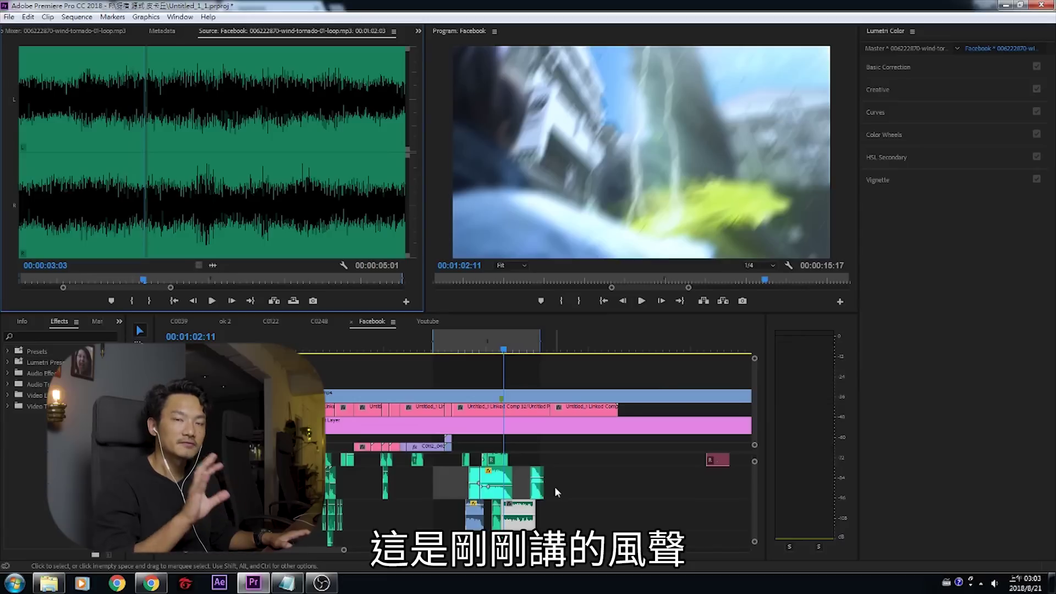